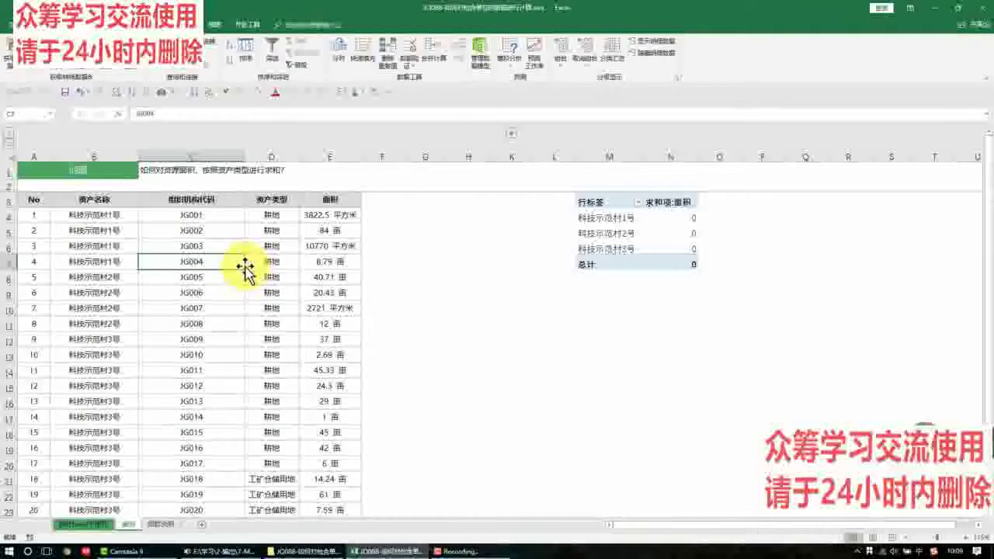
Step: Review the mixed-unit area entries and the pivot table's zero area sums
{"action": "left_click", "coordinate": [222, 245]}
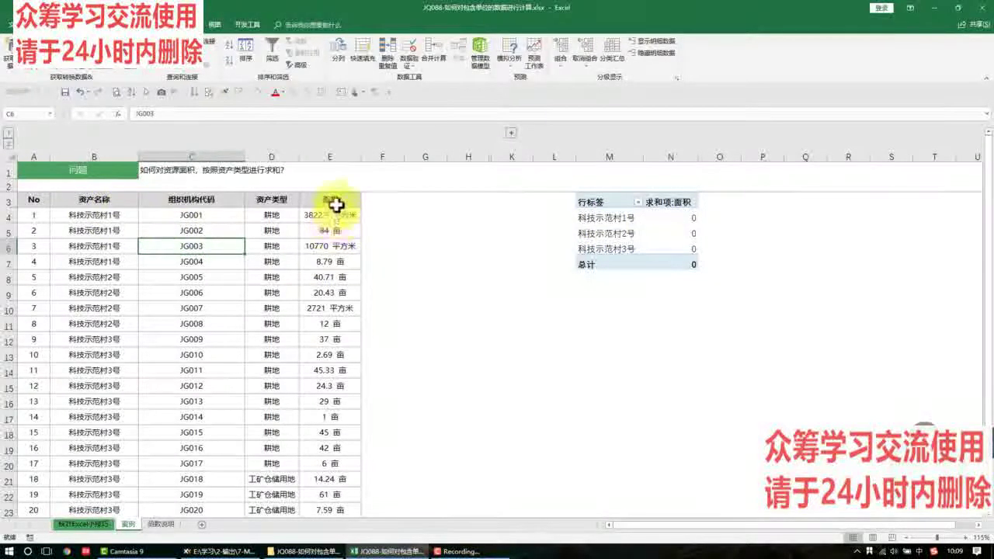
{"action": "left_click_drag", "start_coordinate": [328, 199], "coordinate": [330, 293]}
{"action": "left_click", "coordinate": [688, 229]}
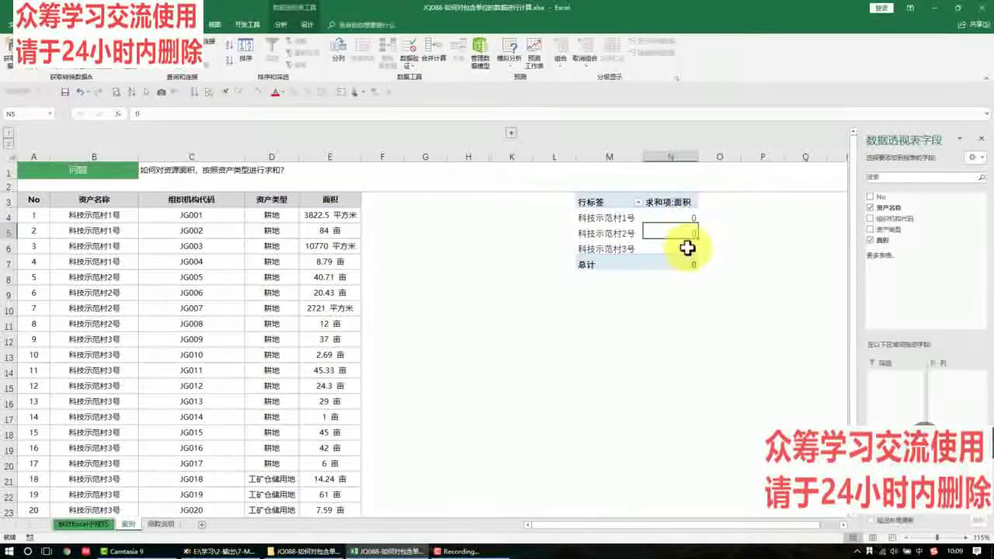
{"action": "left_click", "coordinate": [335, 220]}
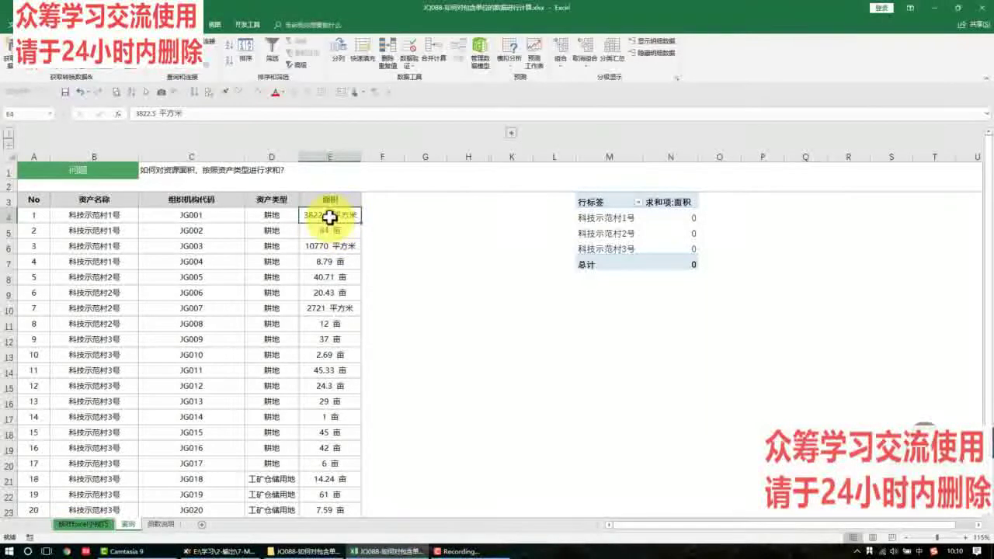
Step: Select the 24 area entries E4:E27
{"action": "double_click", "coordinate": [330, 216]}
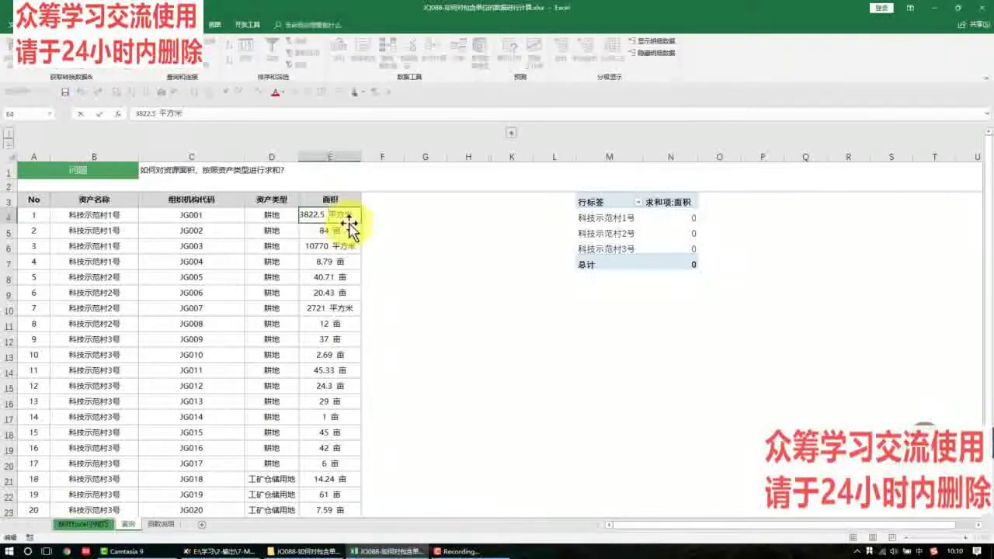
{"action": "key", "text": "Escape"}
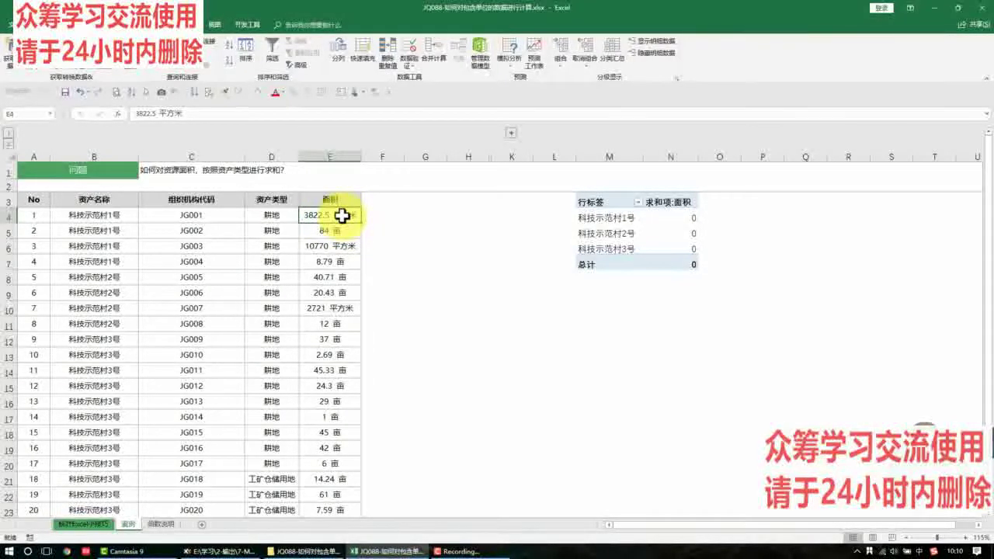
{"action": "left_click_drag", "start_coordinate": [341, 216], "coordinate": [352, 368]}
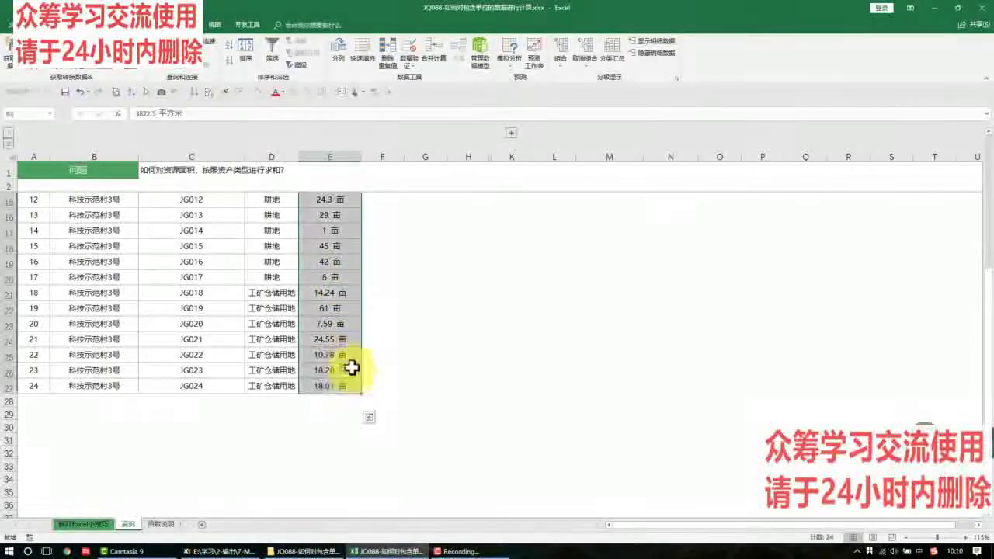
{"action": "scroll", "coordinate": [353, 341], "scroll_direction": "up", "scroll_amount": 4}
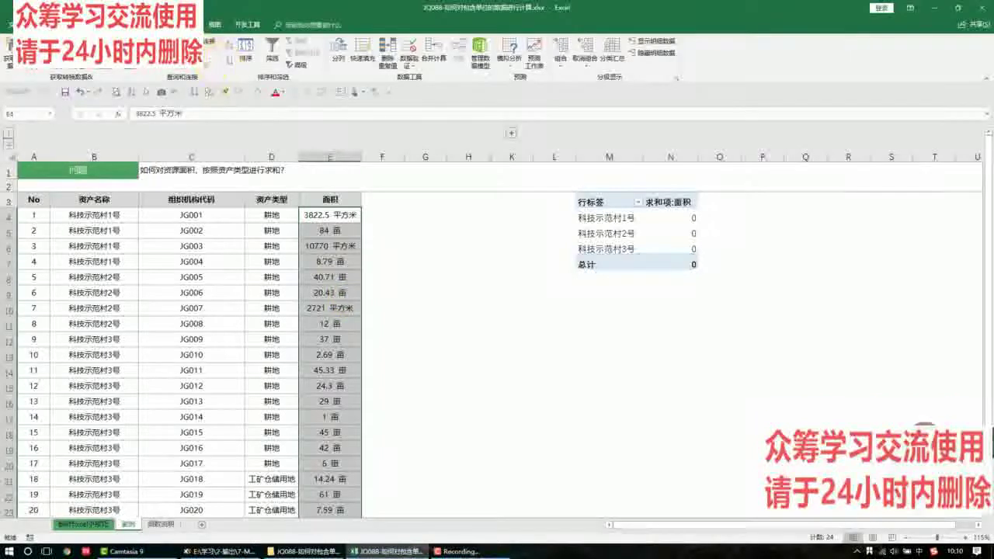
Step: Split E4:E27 on the space delimiter with Text to Columns, moving 平方米/亩 into column F
{"action": "left_click", "coordinate": [336, 51]}
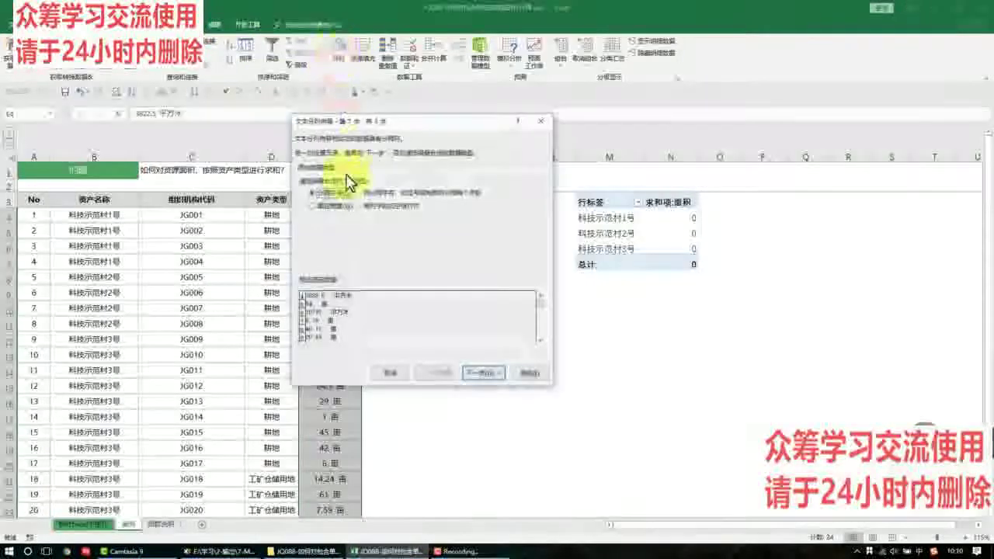
{"action": "left_click", "coordinate": [476, 371]}
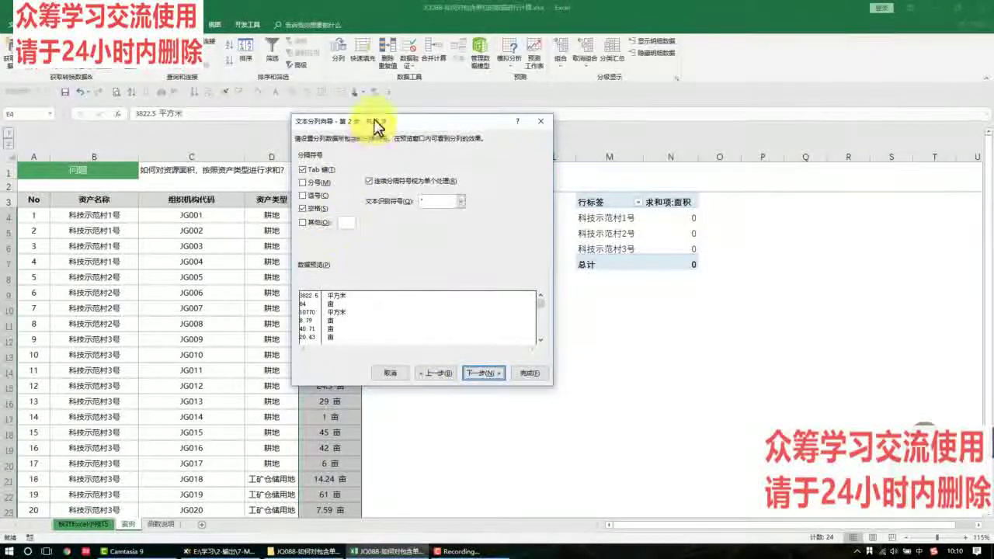
{"action": "left_click_drag", "start_coordinate": [378, 122], "coordinate": [502, 147]}
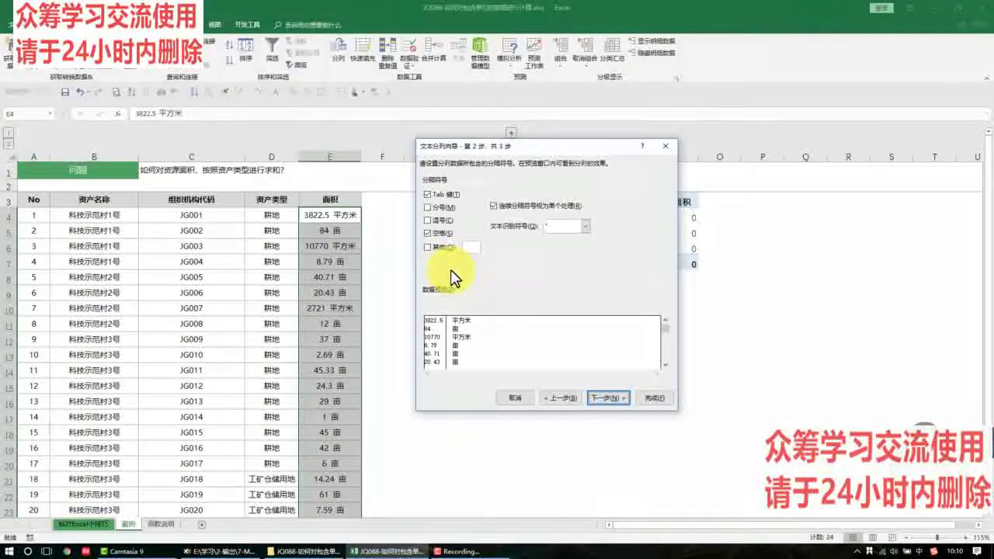
{"action": "left_click", "coordinate": [427, 233]}
{"action": "left_click", "coordinate": [427, 233]}
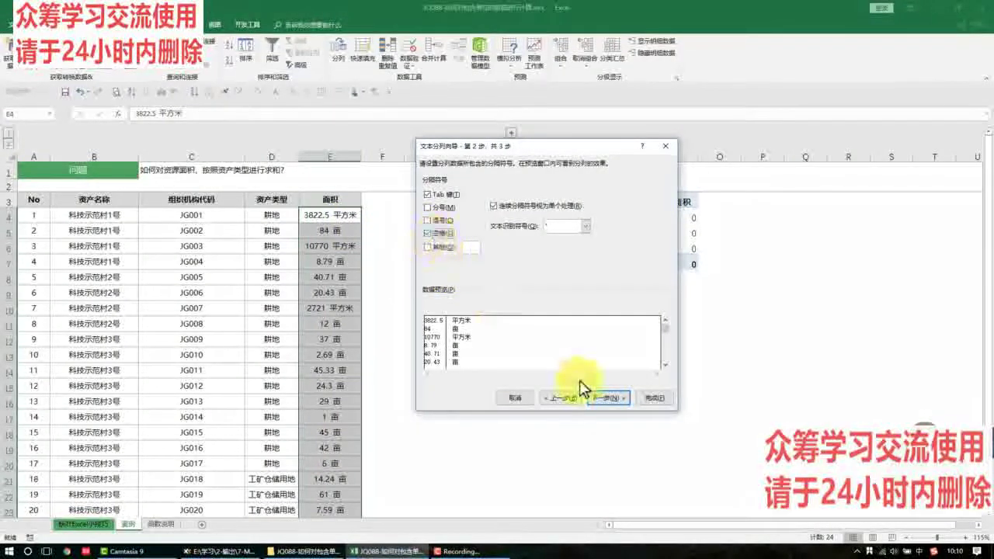
{"action": "left_click", "coordinate": [604, 397]}
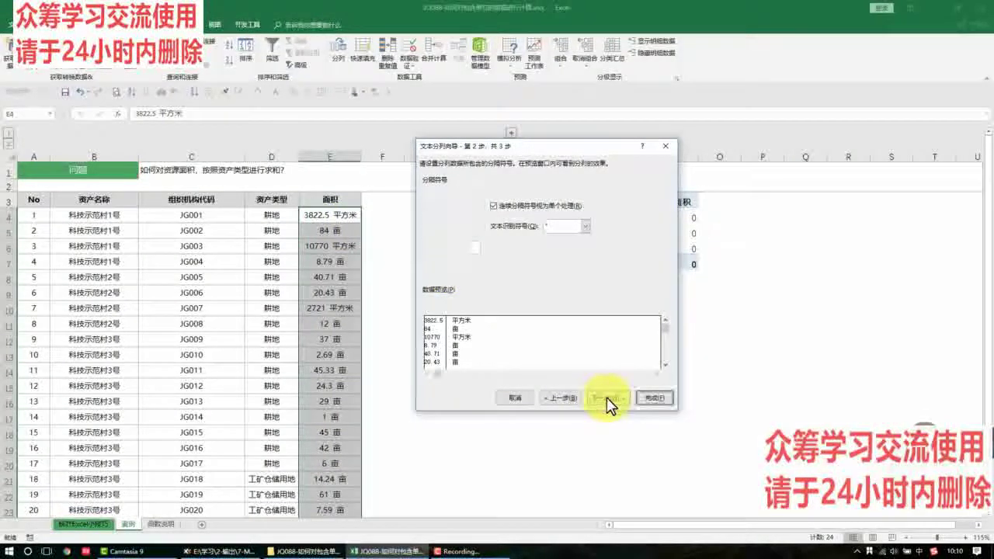
{"action": "left_click", "coordinate": [661, 399]}
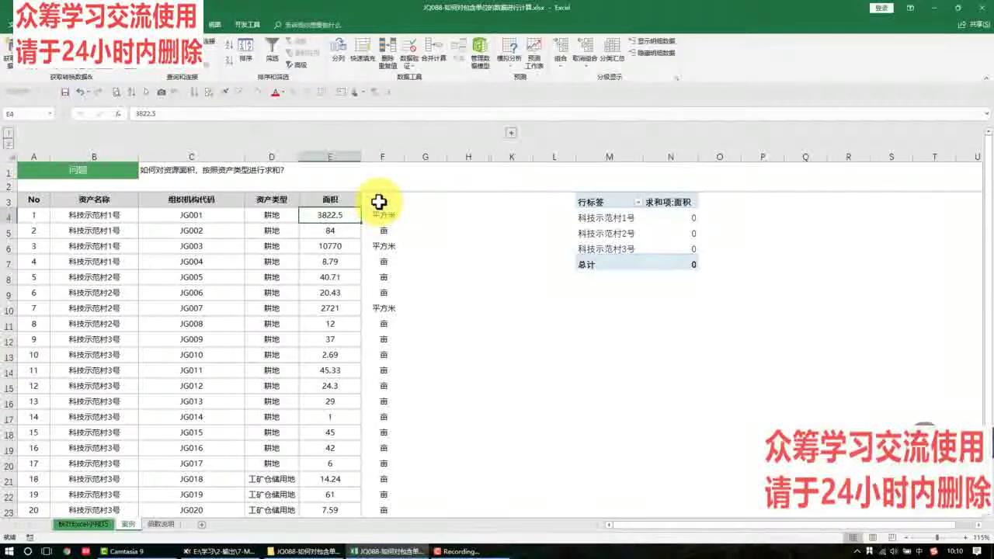
Step: Refresh the pivot table so village sums read 14685.29, 2794.14 and 386.77
{"action": "right_click", "coordinate": [665, 230]}
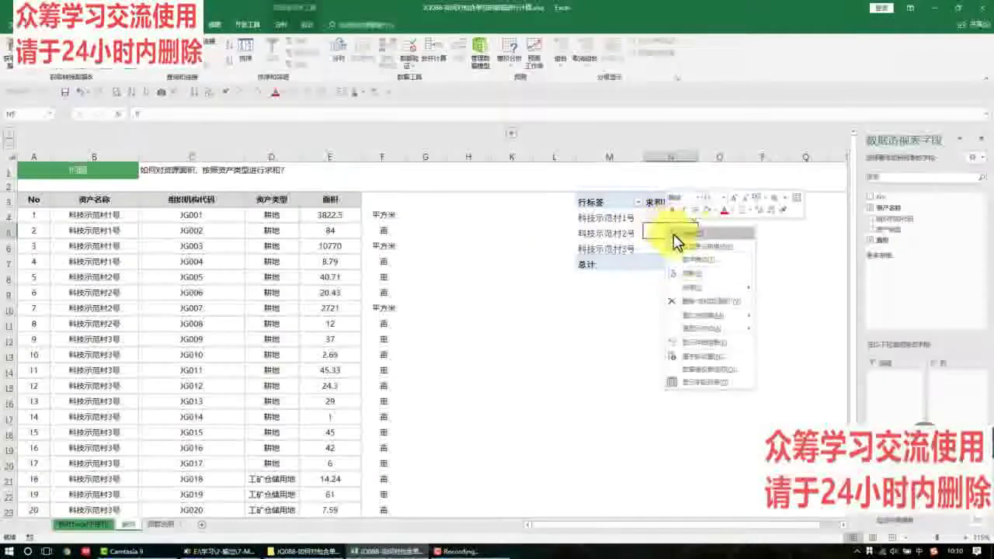
{"action": "left_click", "coordinate": [694, 276]}
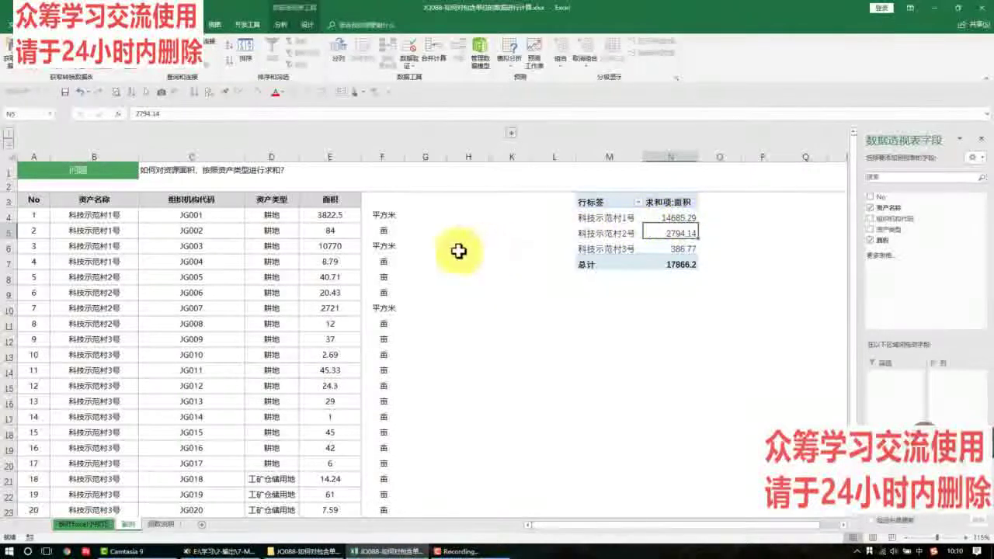
{"action": "left_click", "coordinate": [384, 202]}
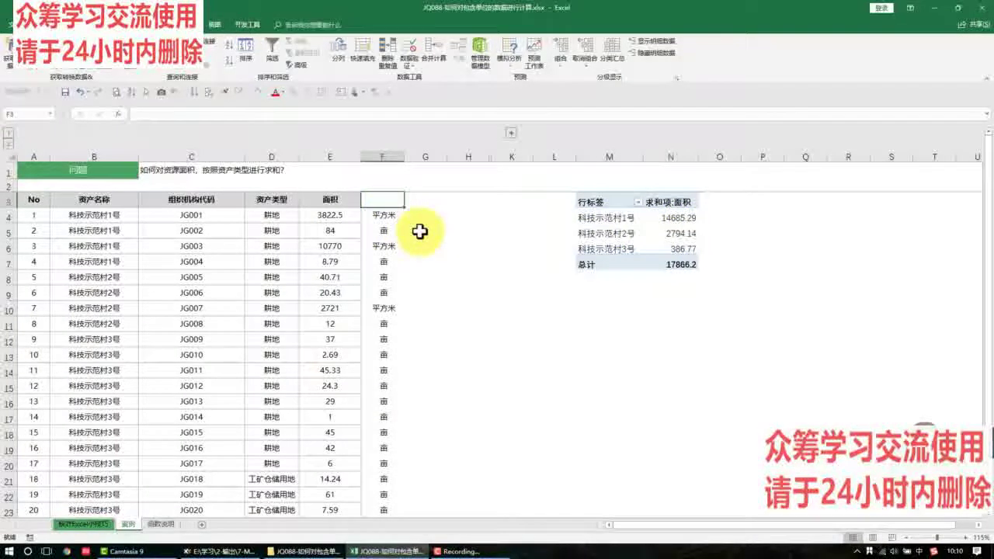
Step: Head column F with 单位 and check the split unit and number values
{"action": "type", "text": "单位"}
{"action": "key", "text": "Return"}
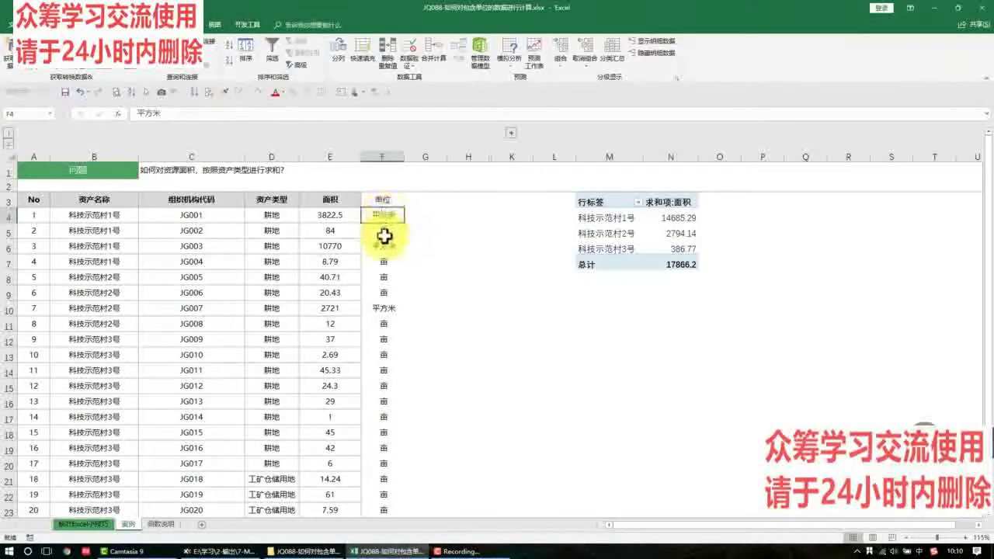
{"action": "left_click", "coordinate": [385, 245]}
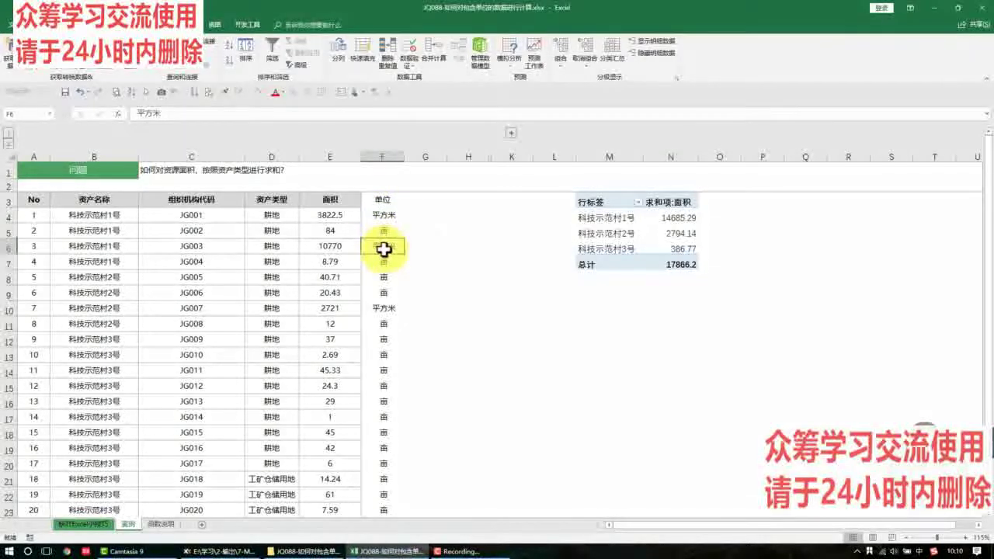
{"action": "left_click", "coordinate": [330, 215]}
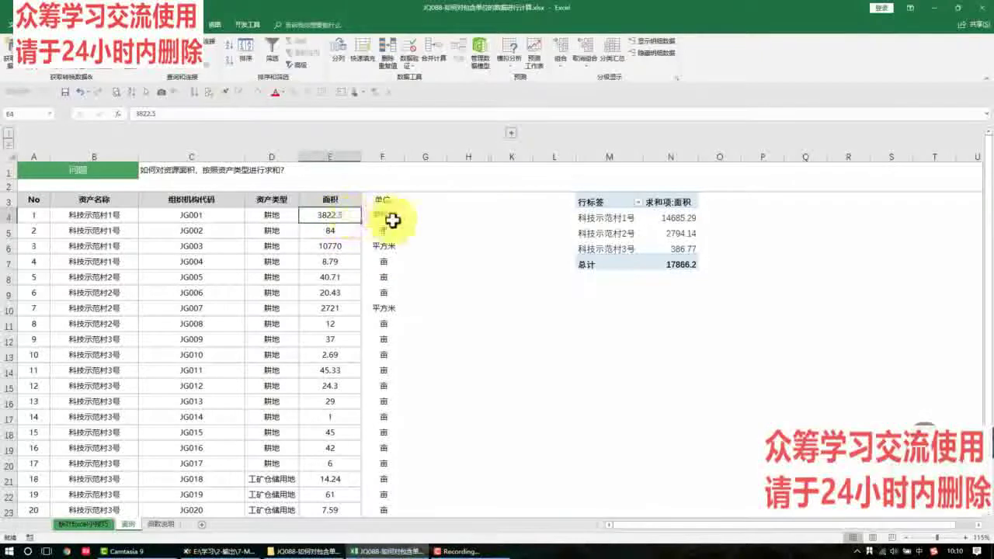
Step: Add the heading 统一单位 in cell G3
{"action": "left_click", "coordinate": [427, 201]}
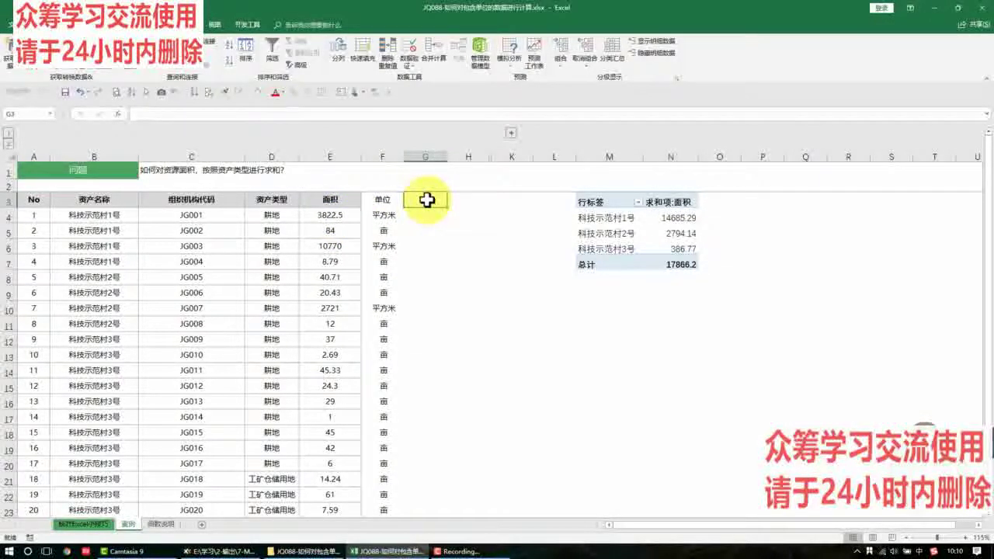
{"action": "type", "text": "danwei"}
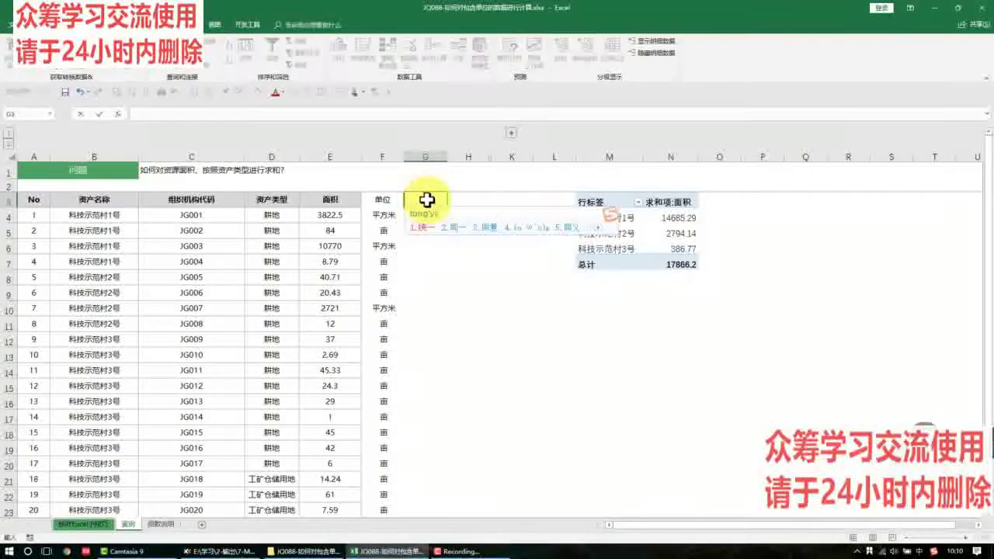
{"action": "key", "text": "space"}
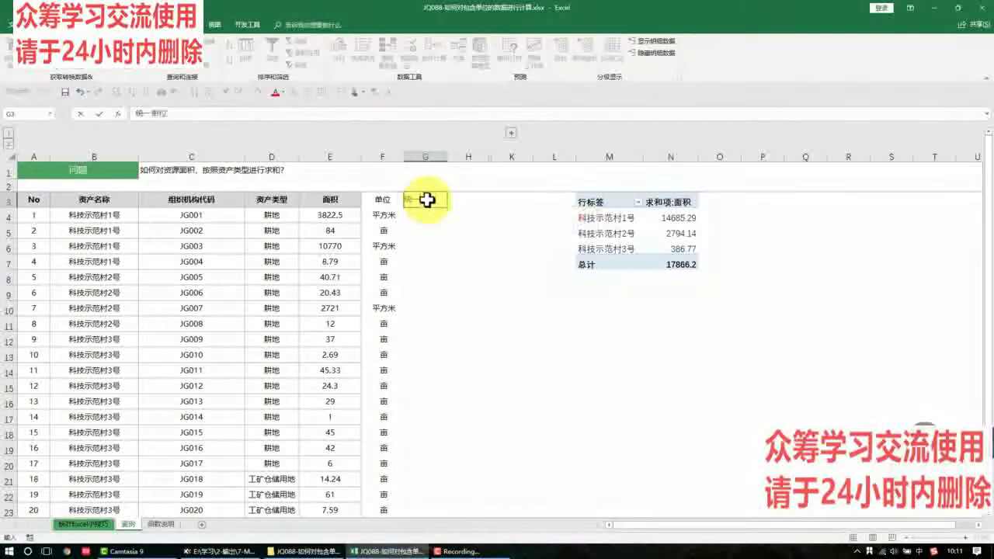
{"action": "key", "text": "Return"}
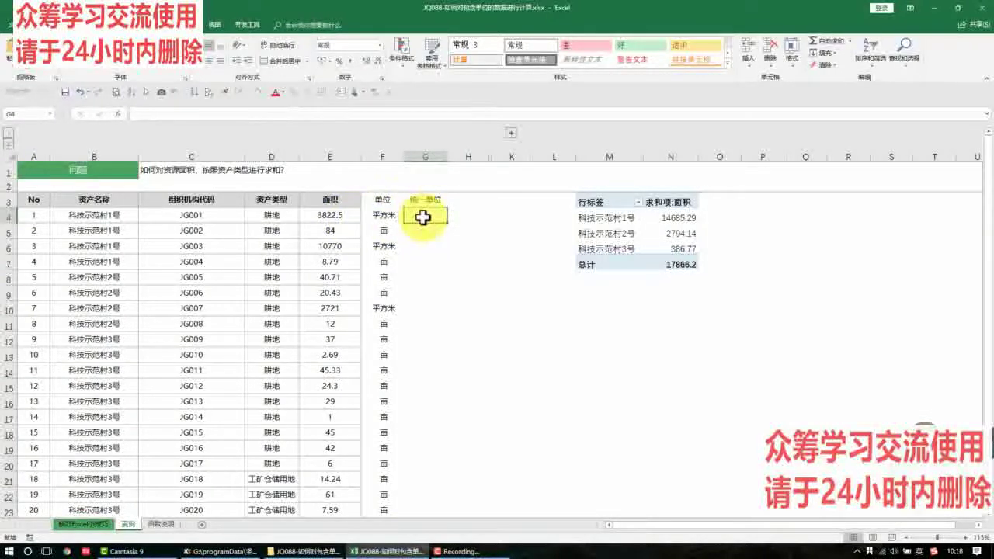
Step: Start multiplication formulas in column G for the first two area rows
{"action": "type", "text": "="}
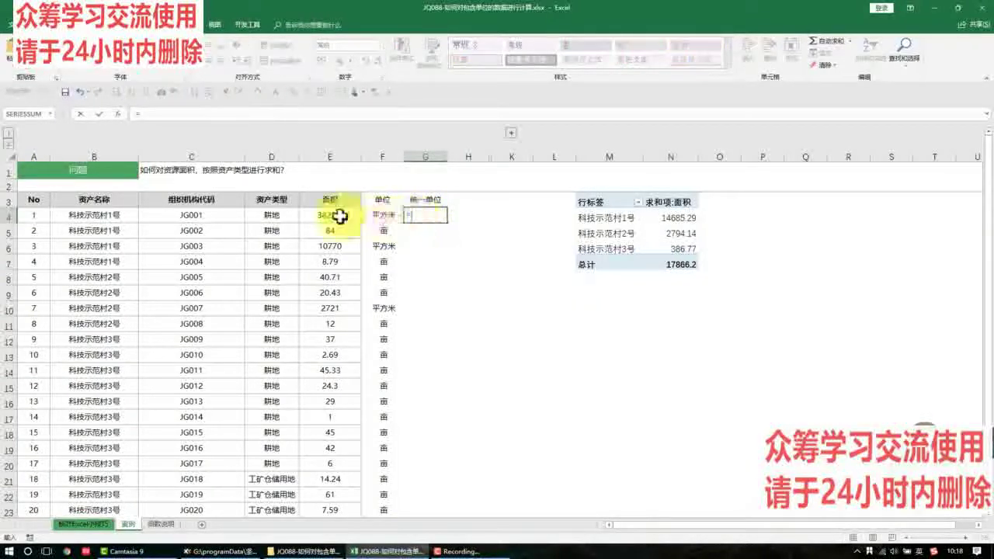
{"action": "left_click", "coordinate": [340, 216]}
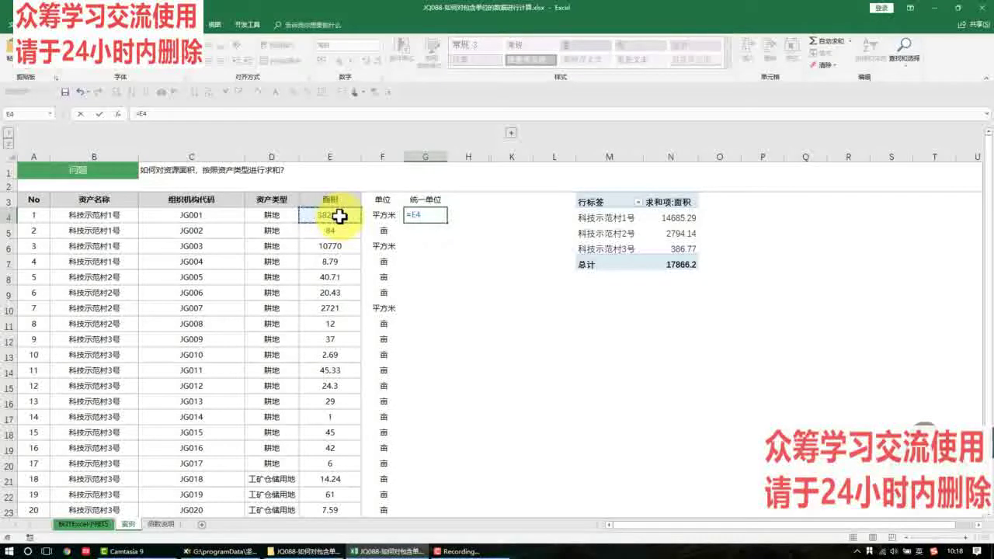
{"action": "type", "text": "*"}
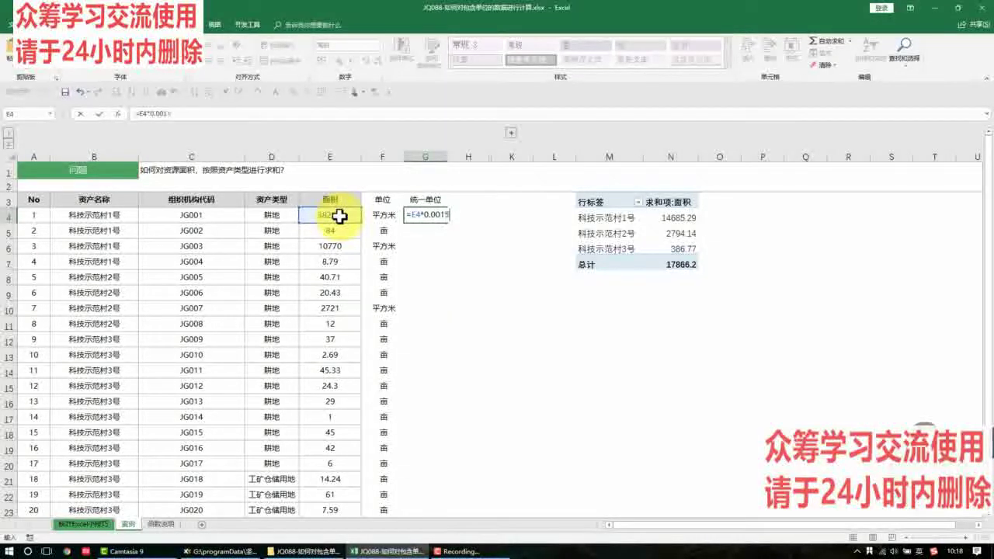
{"action": "key", "text": "Return"}
{"action": "type", "text": "="}
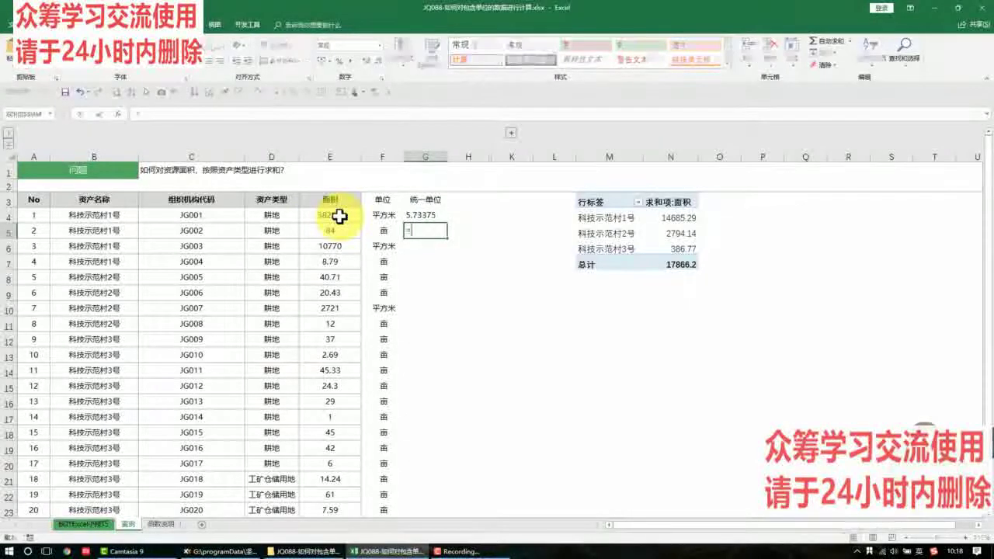
{"action": "left_click", "coordinate": [335, 230]}
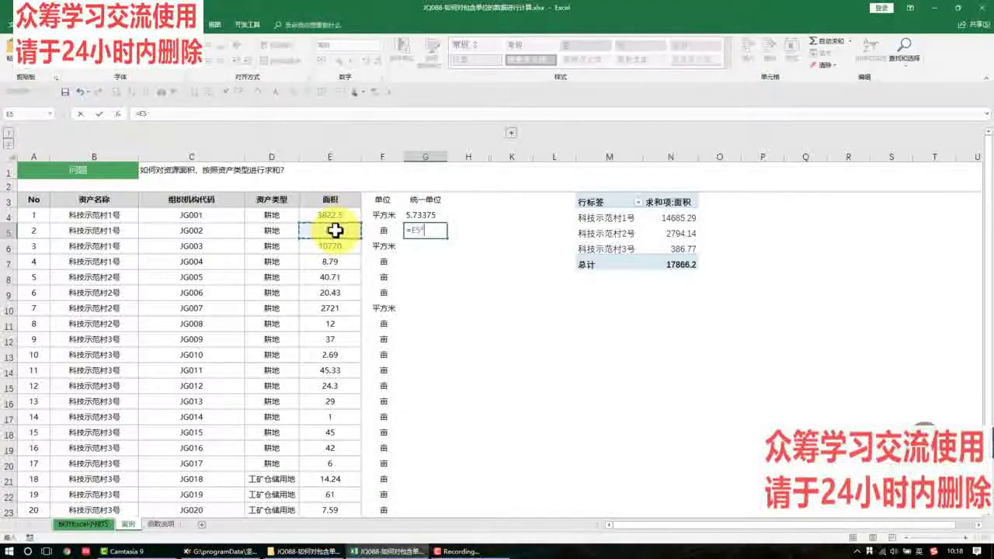
{"action": "key", "text": "Return"}
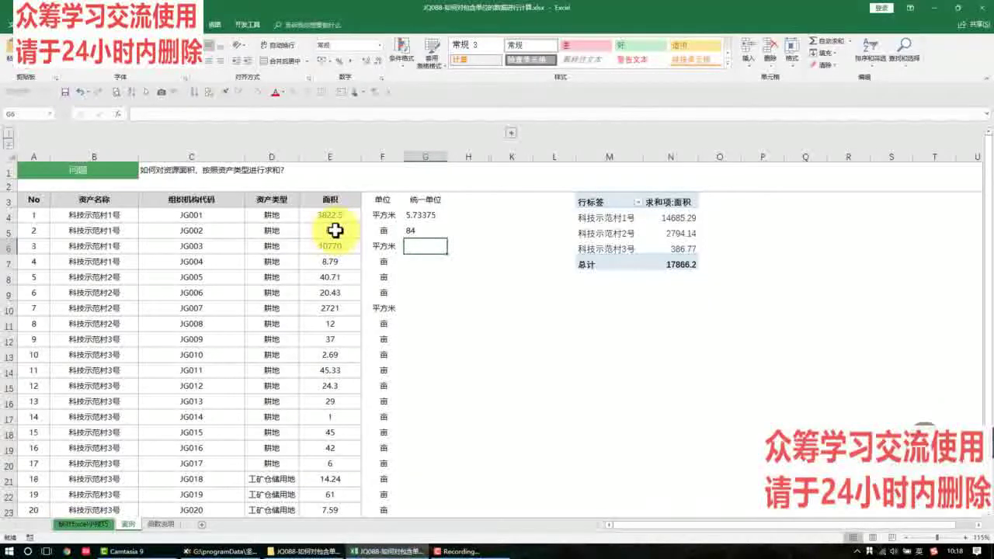
Step: Reveal the 单位/系数 table and enter =E6*VLOOKUP(F6,$I$3:$J$5,2,0) in G6
{"action": "left_click", "coordinate": [510, 133]}
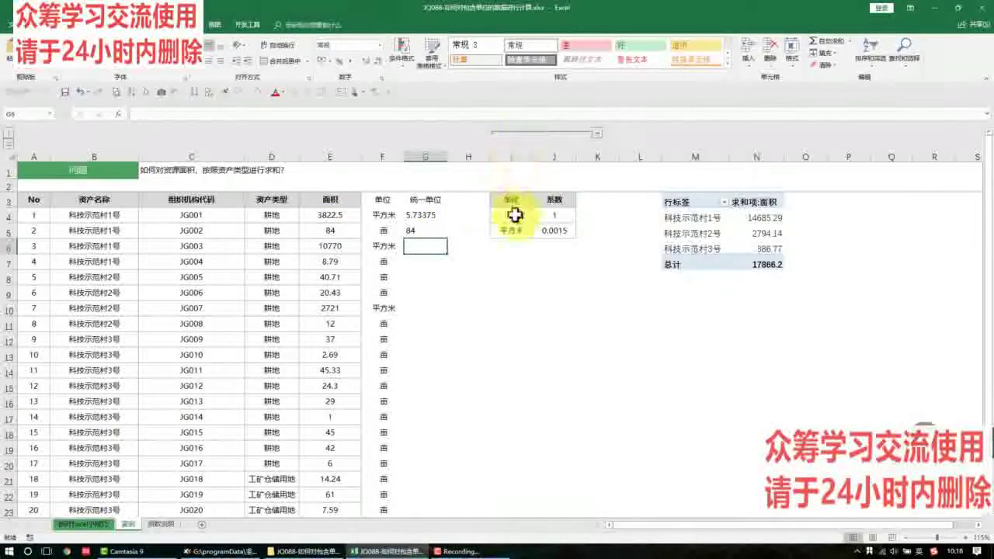
{"action": "double_click", "coordinate": [429, 248]}
{"action": "type", "text": "="}
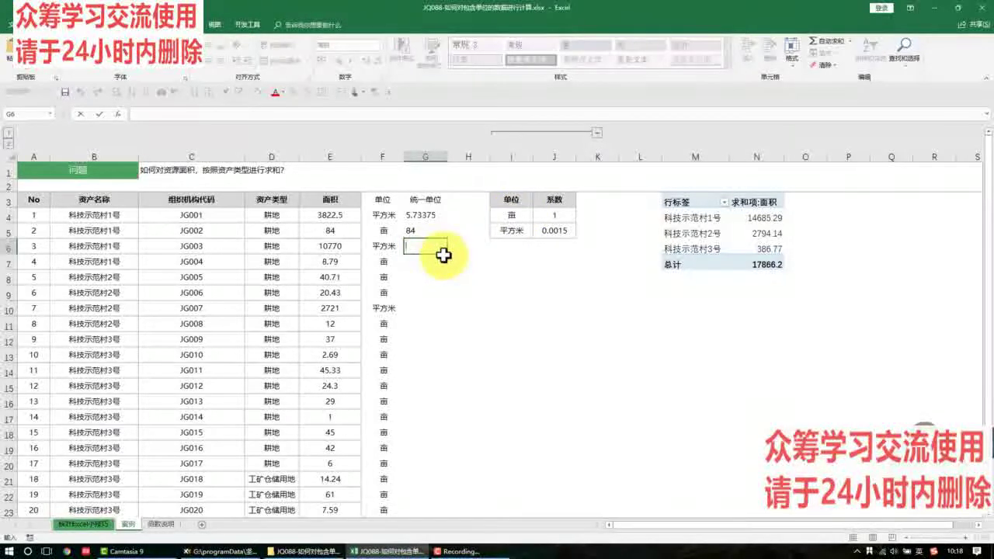
{"action": "left_click", "coordinate": [345, 245]}
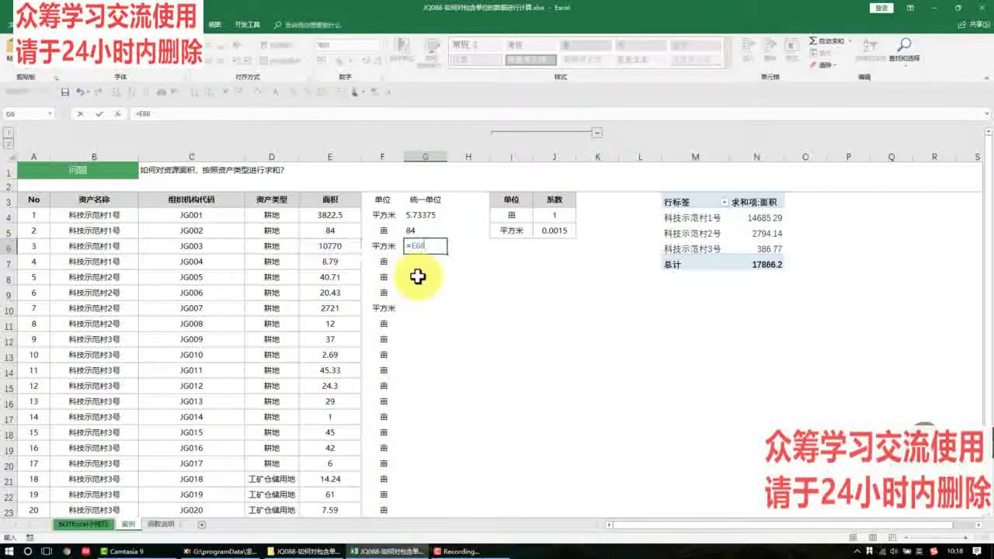
{"action": "type", "text": "*vloo"}
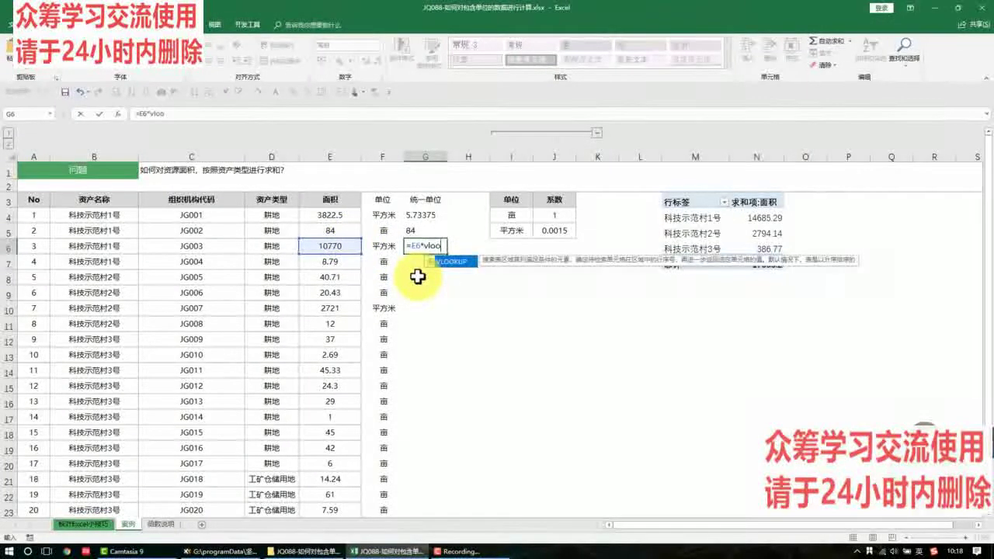
{"action": "key", "text": "Tab"}
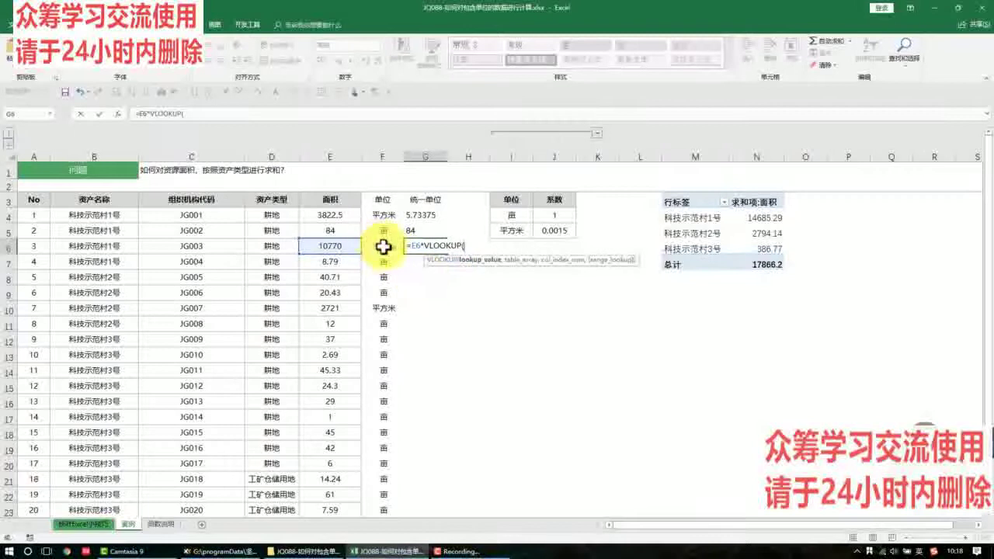
{"action": "left_click", "coordinate": [382, 245]}
{"action": "type", "text": ","}
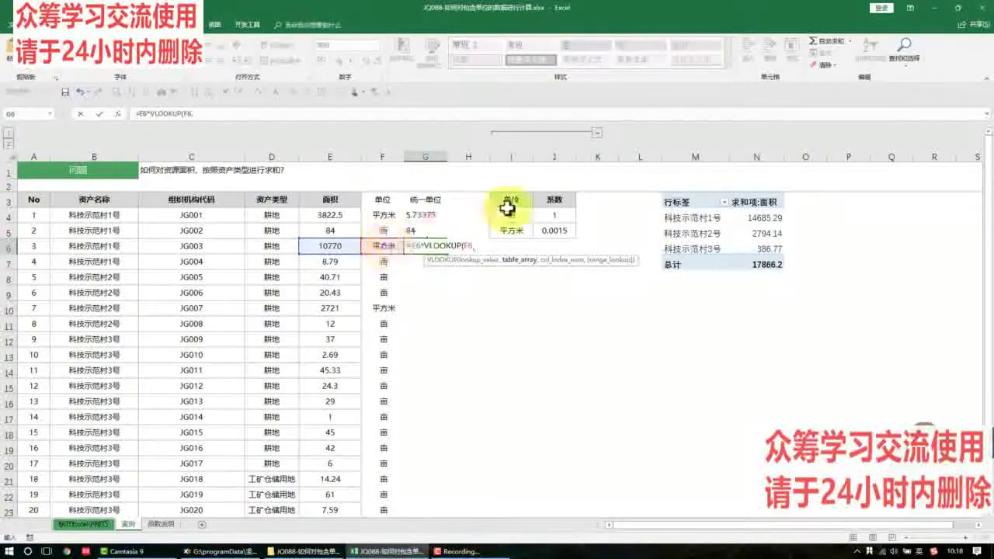
{"action": "left_click_drag", "start_coordinate": [511, 200], "coordinate": [557, 232]}
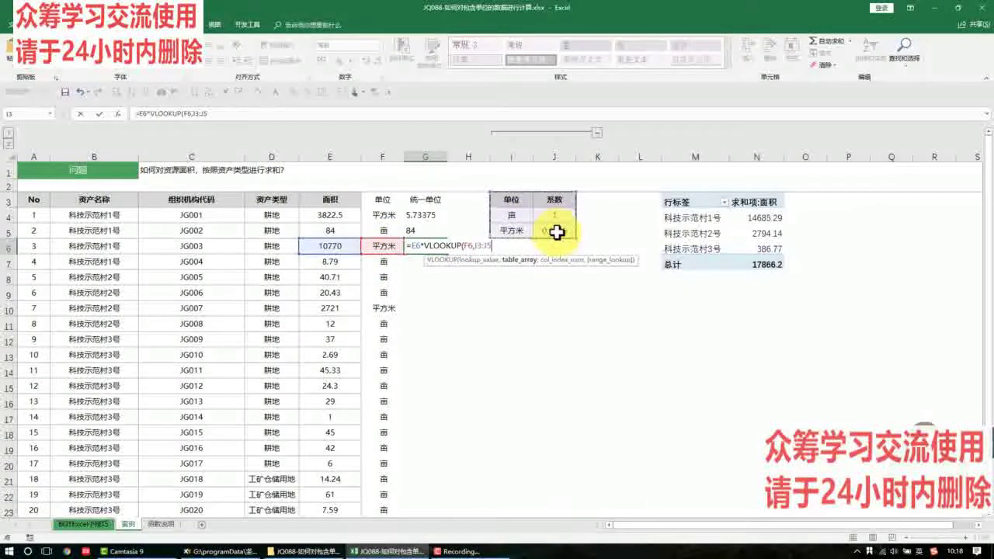
{"action": "key", "text": "F4"}
{"action": "type", "text": "$J$5,"}
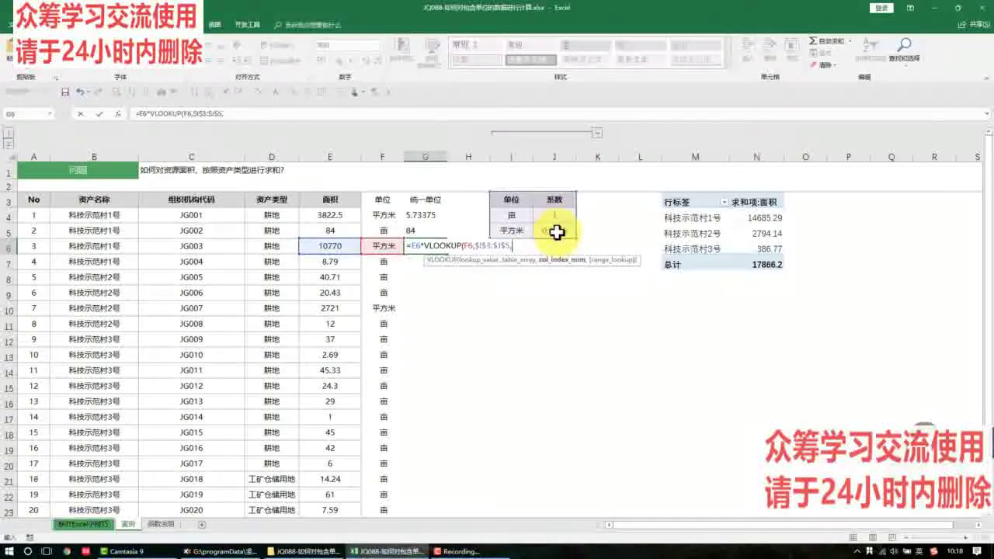
{"action": "type", "text": "2,0"}
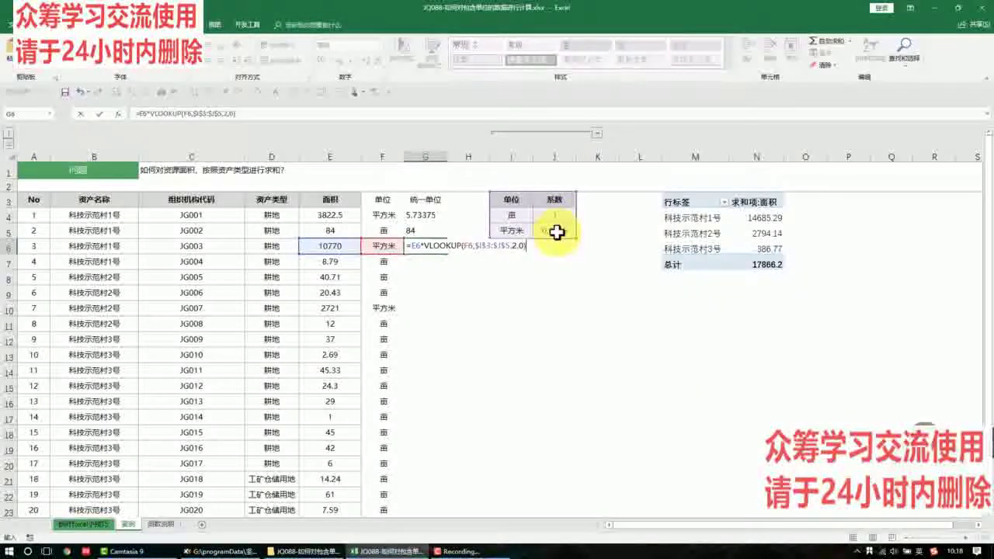
{"action": "key", "text": "Return"}
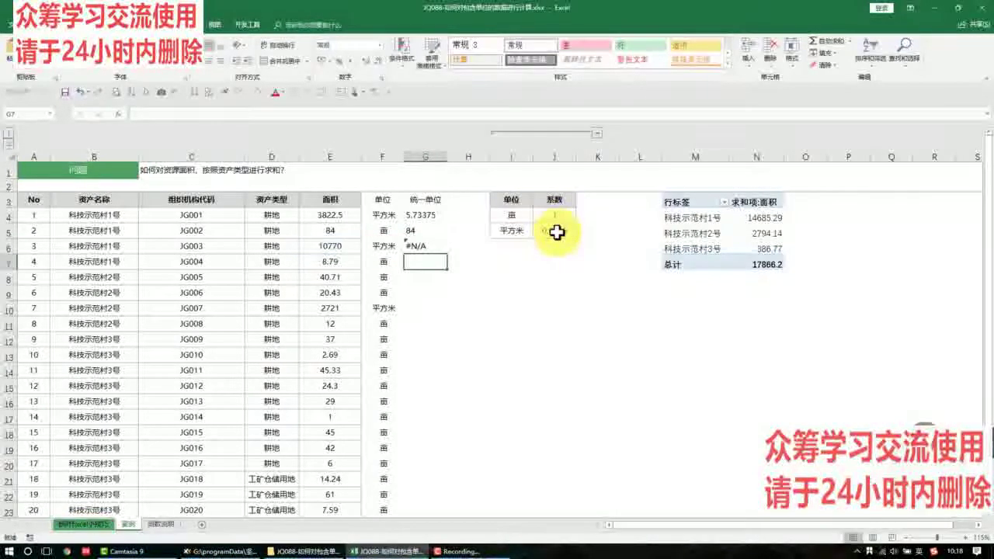
Step: Compare F6's unit text against the 平方米 entry in the lookup table
{"action": "left_click", "coordinate": [445, 243]}
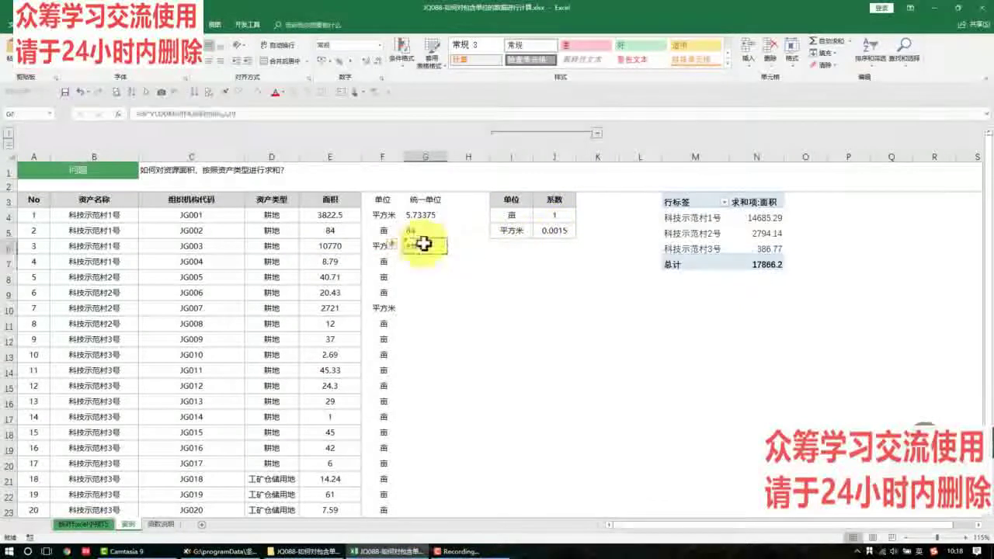
{"action": "left_click", "coordinate": [381, 247]}
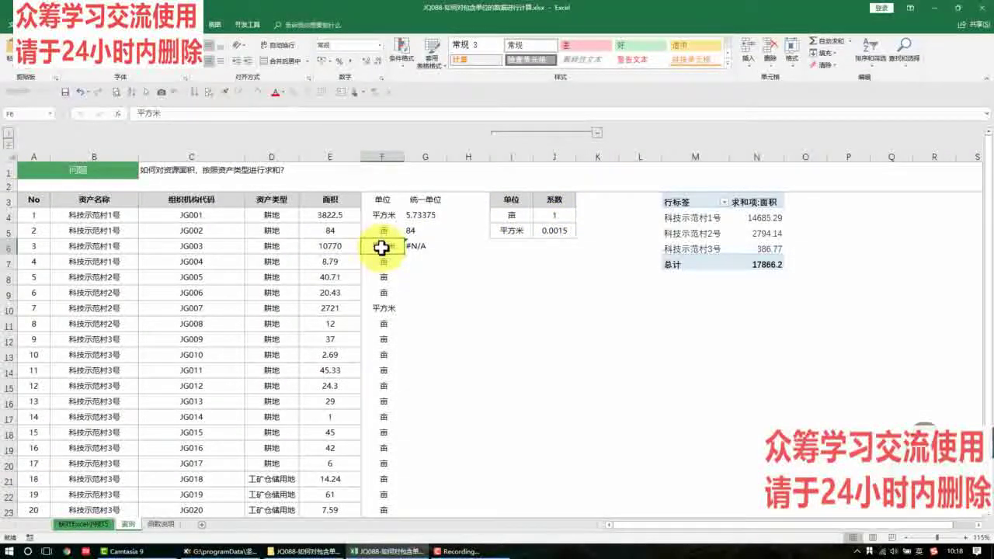
{"action": "left_click", "coordinate": [505, 231]}
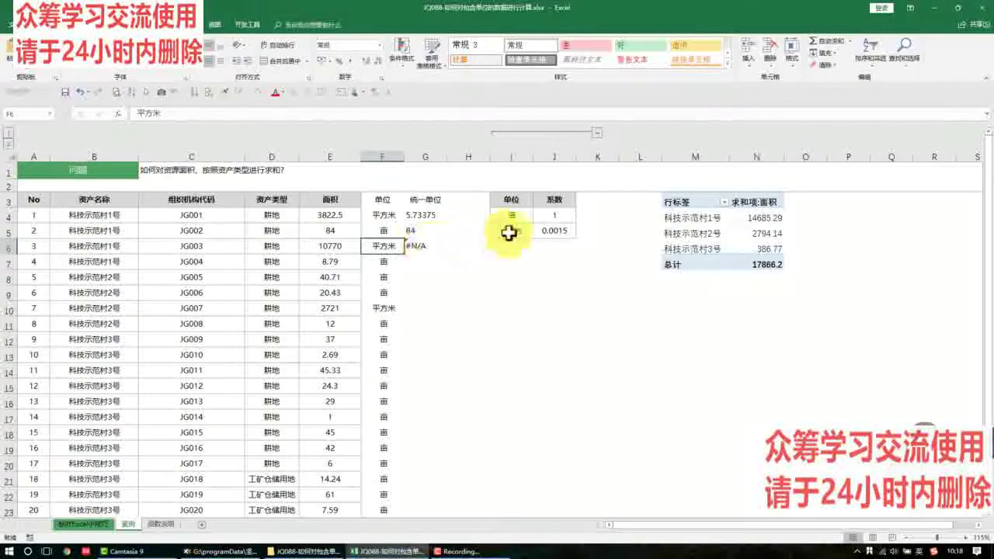
{"action": "left_click", "coordinate": [383, 247]}
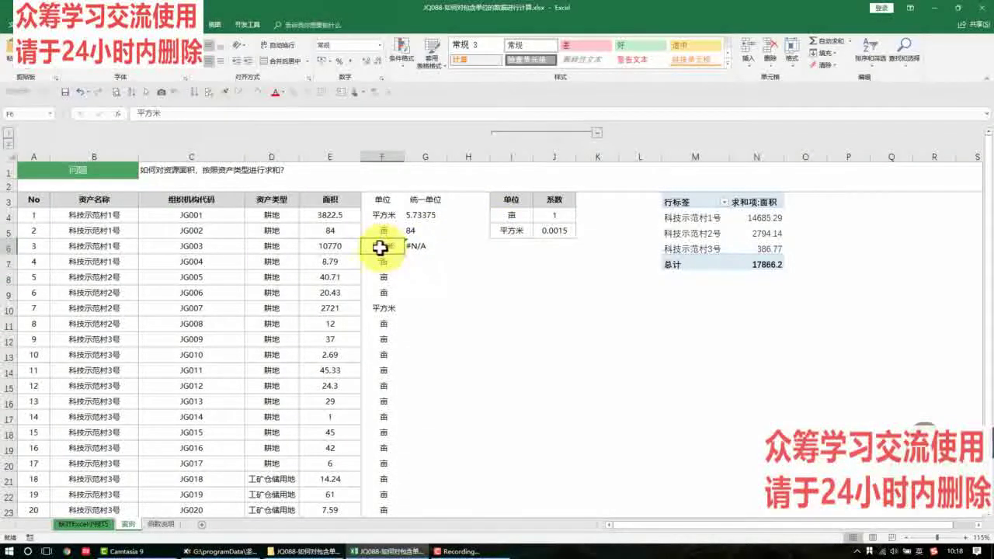
{"action": "double_click", "coordinate": [379, 247]}
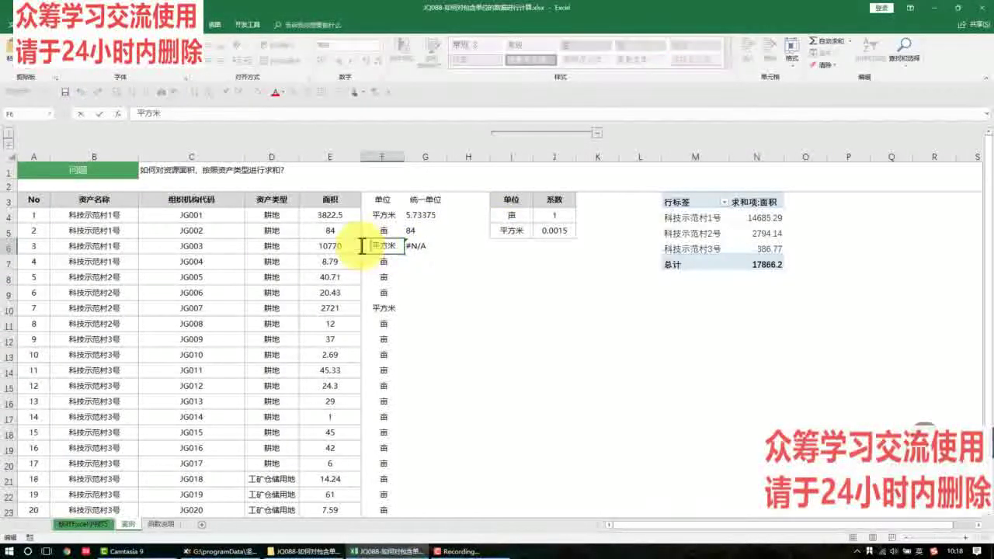
{"action": "left_click", "coordinate": [426, 277]}
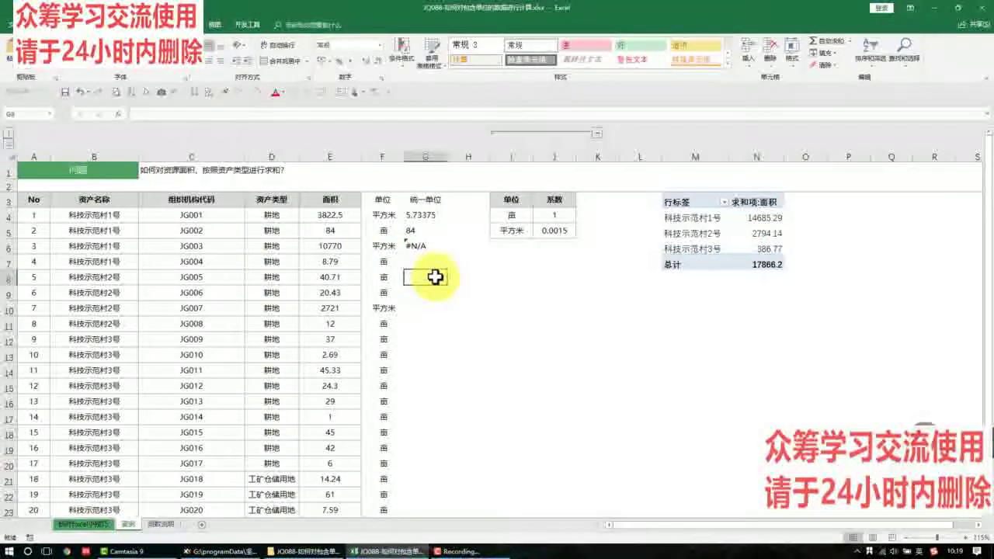
Step: Replace the mismatched unit text sheet-wide so it matches the lookup table
{"action": "key", "text": "ctrl+h"}
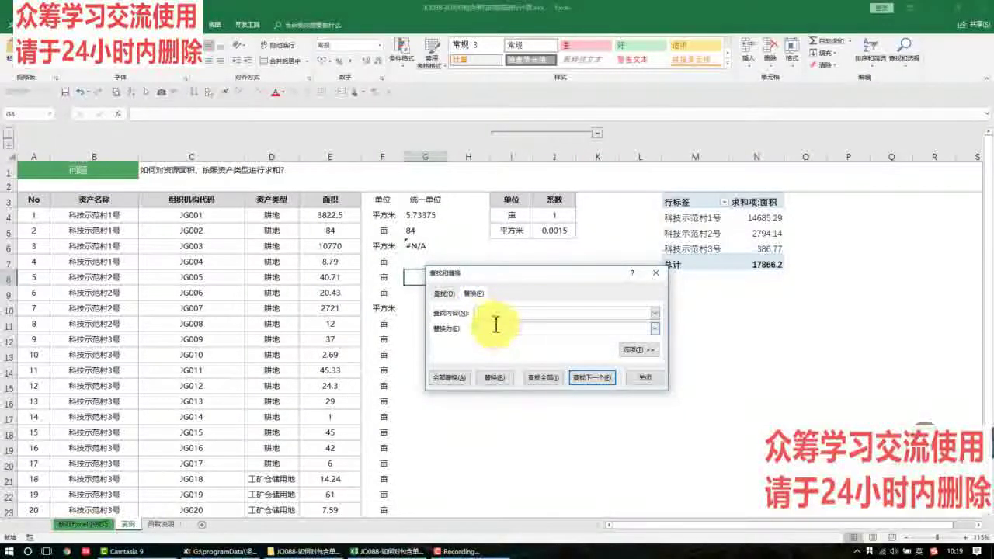
{"action": "left_click", "coordinate": [453, 377]}
{"action": "left_click", "coordinate": [509, 318]}
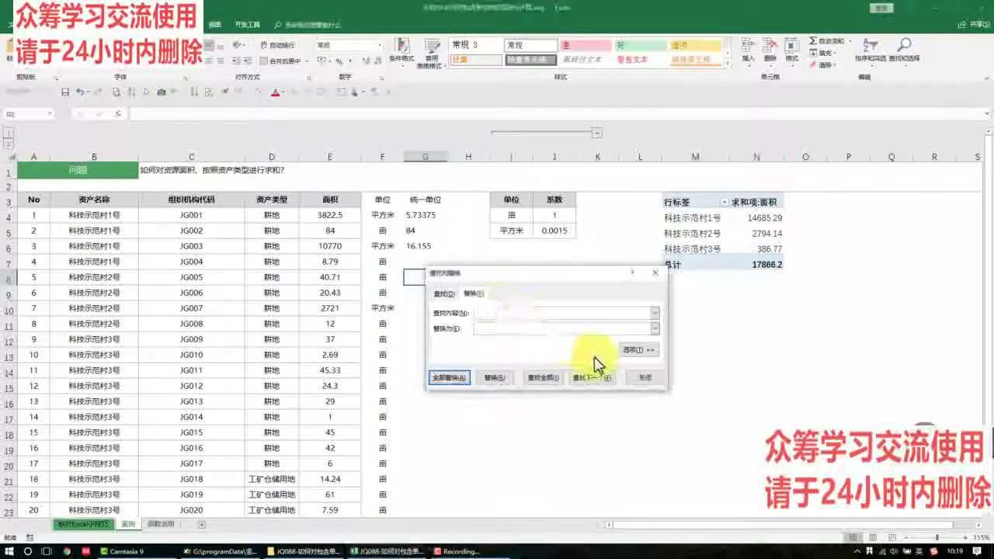
{"action": "left_click", "coordinate": [642, 377]}
Step: Fill G6's VLOOKUP conversion down the 统一单位 column and spot-check G7 and G8
{"action": "left_click", "coordinate": [432, 242]}
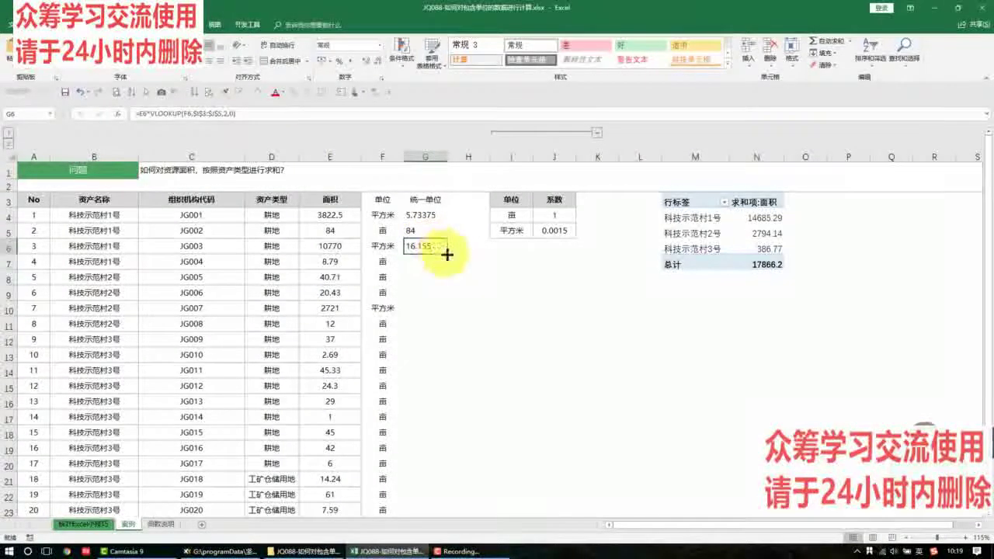
{"action": "double_click", "coordinate": [448, 254]}
{"action": "left_click", "coordinate": [431, 264]}
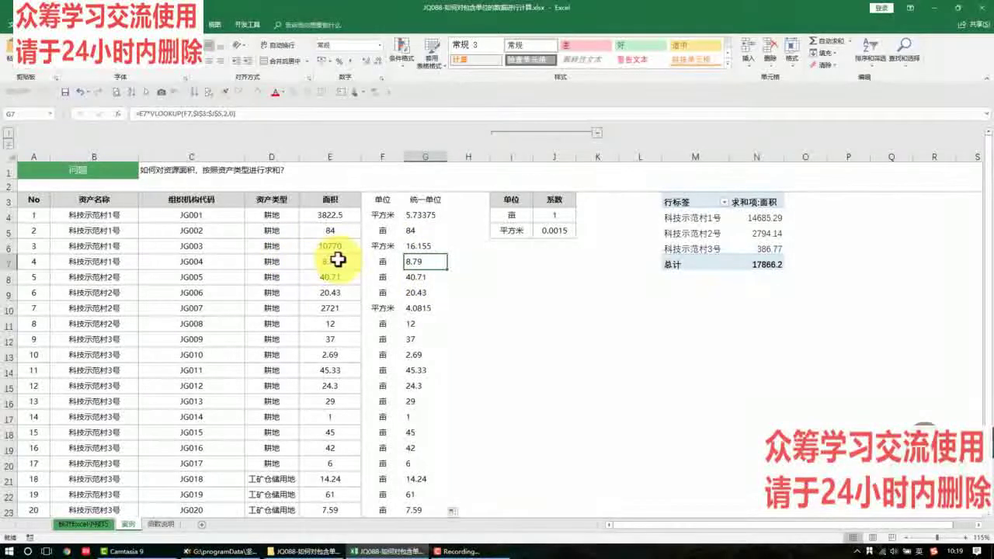
{"action": "left_click", "coordinate": [428, 279]}
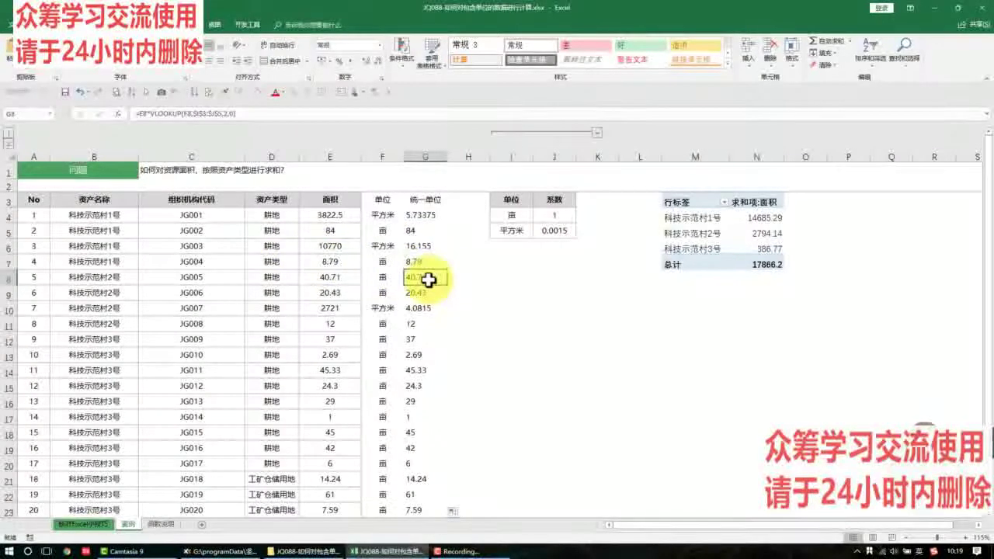
{"action": "left_click", "coordinate": [422, 244]}
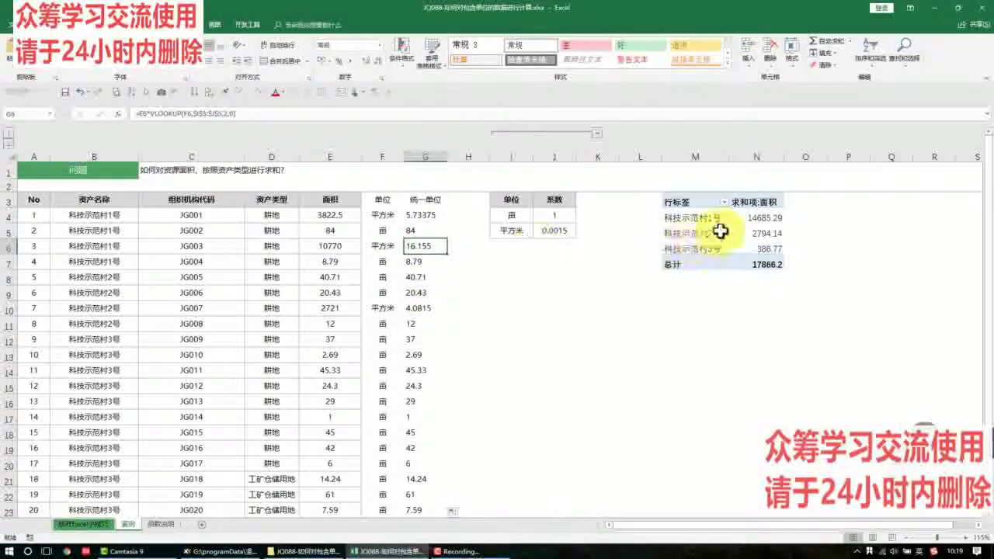
Step: Extend the pivot table's data source to include the new column G
{"action": "left_click", "coordinate": [757, 218]}
{"action": "left_click", "coordinate": [311, 24]}
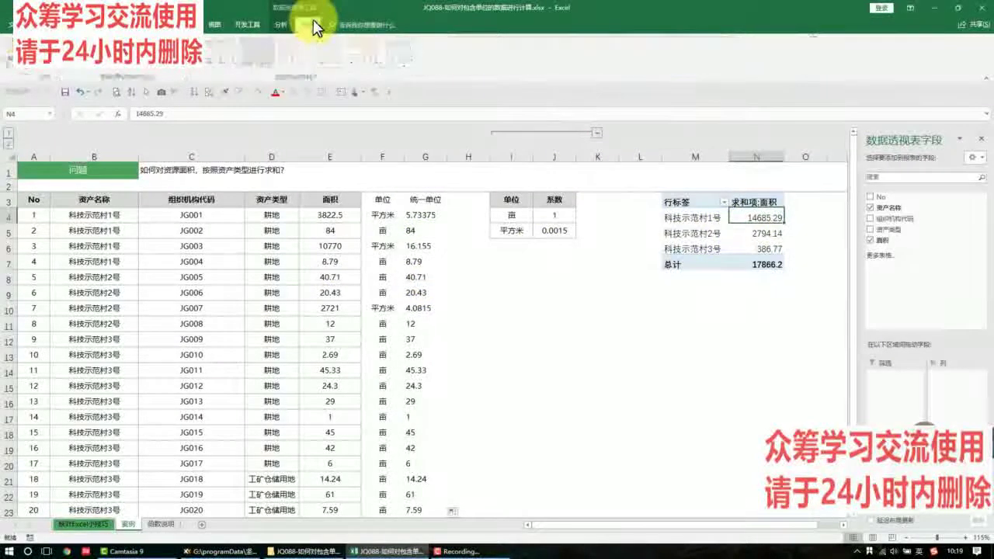
{"action": "left_click", "coordinate": [281, 24]}
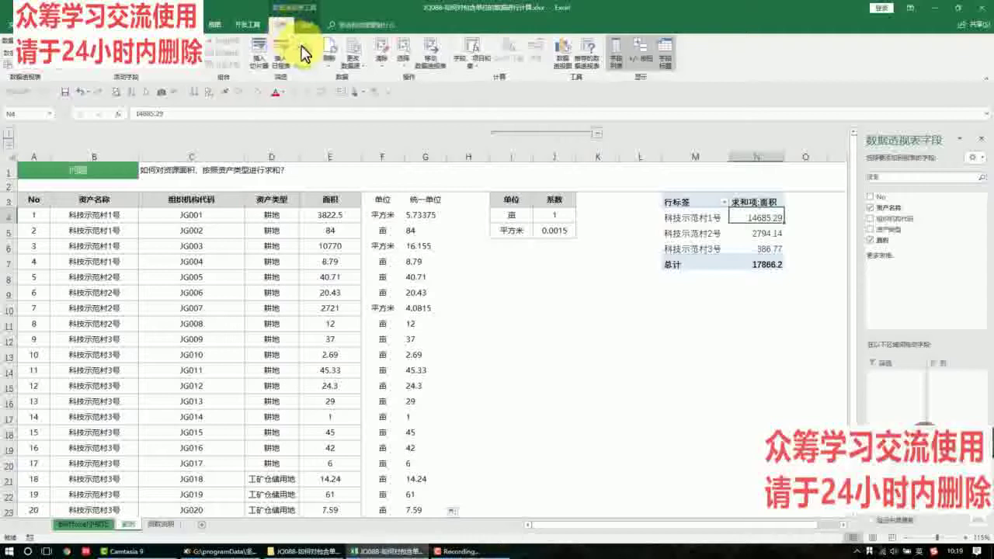
{"action": "left_click", "coordinate": [354, 50]}
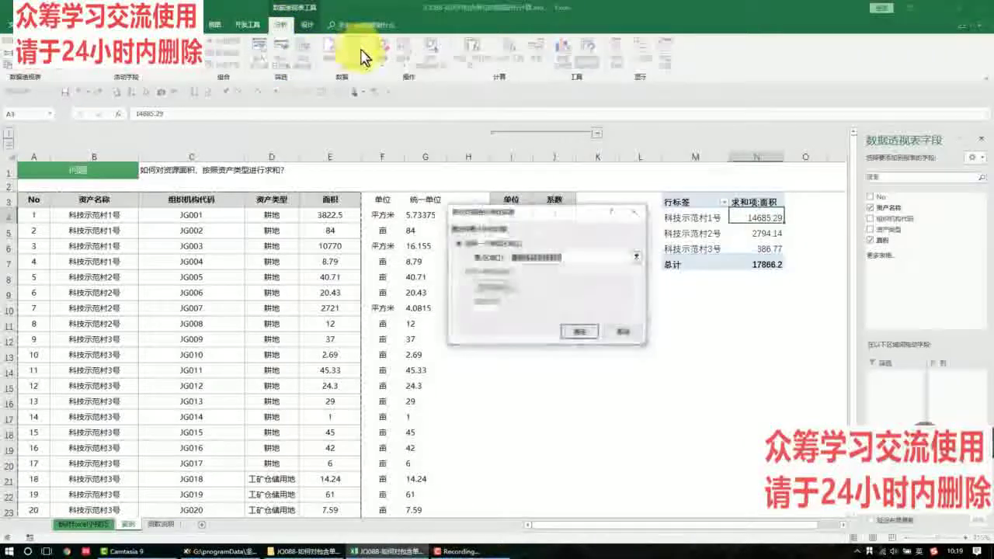
{"action": "left_click", "coordinate": [553, 258]}
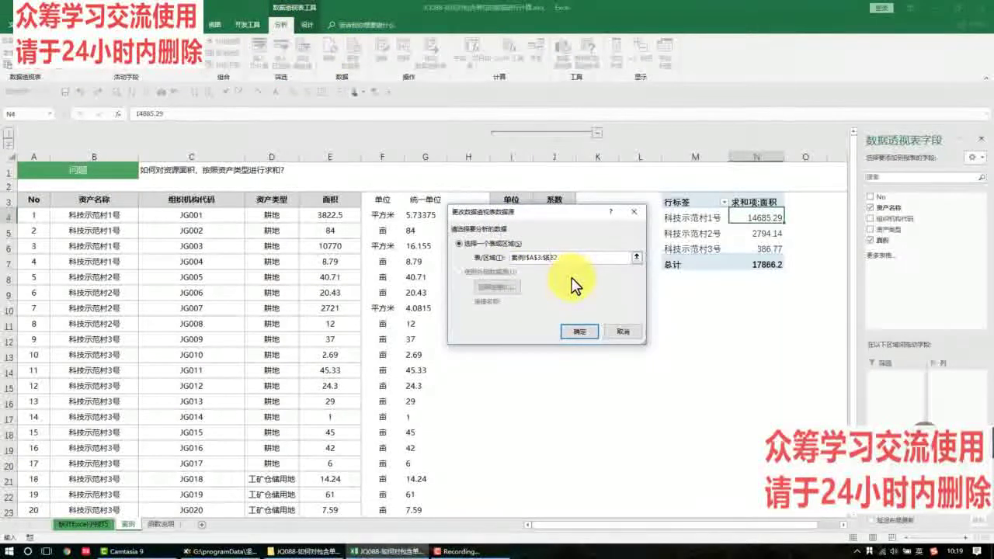
{"action": "left_click", "coordinate": [588, 328]}
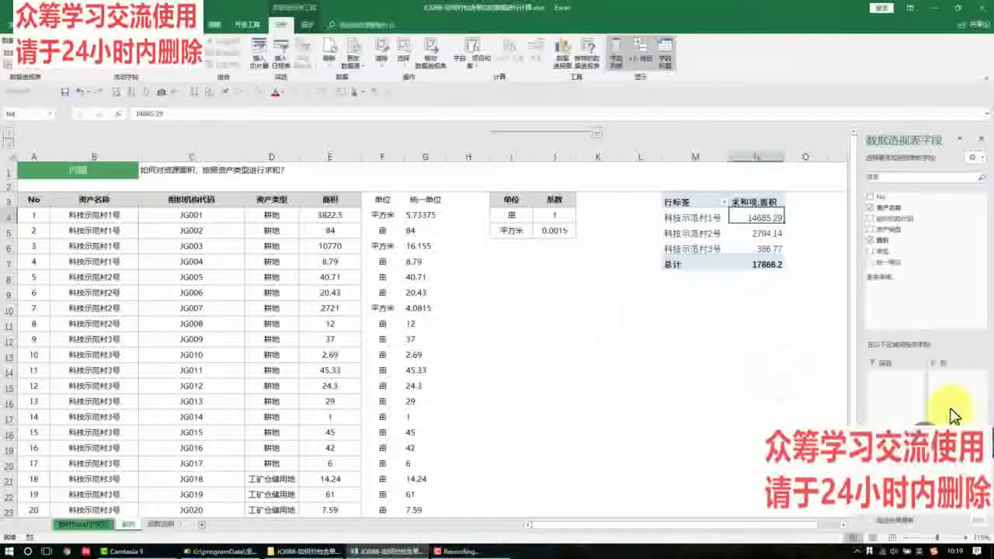
Step: Replace 面积 with 统一单位 in the pivot Values, giving a 578.67025 total
{"action": "left_click_drag", "start_coordinate": [922, 425], "coordinate": [949, 308]}
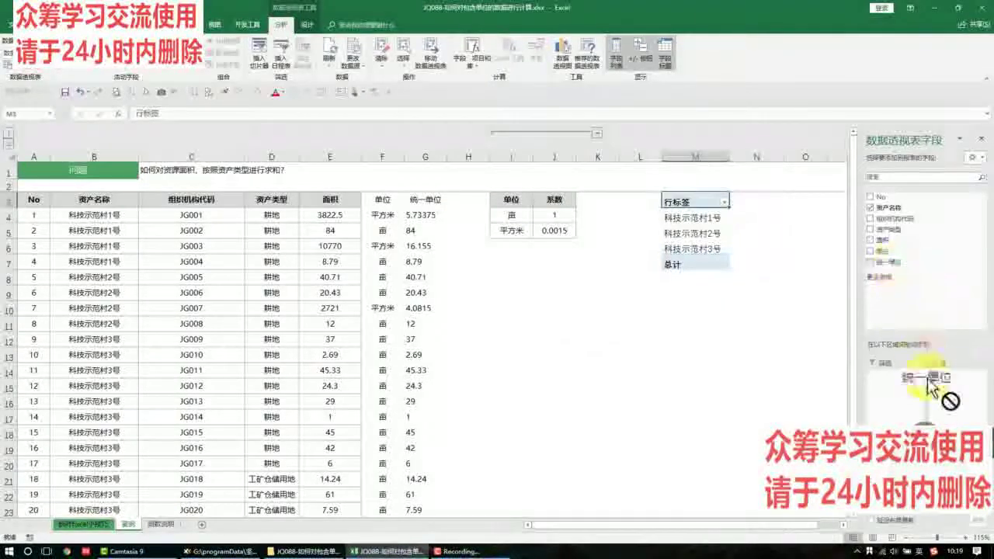
{"action": "left_click_drag", "start_coordinate": [901, 281], "coordinate": [927, 443]}
{"action": "left_click", "coordinate": [782, 233]}
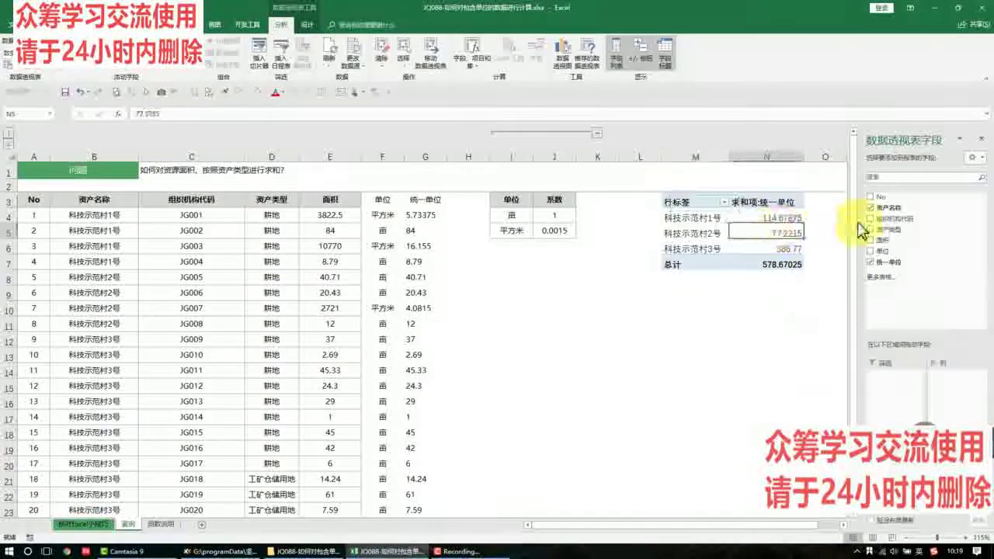
{"action": "left_click", "coordinate": [960, 138]}
{"action": "left_click", "coordinate": [755, 292]}
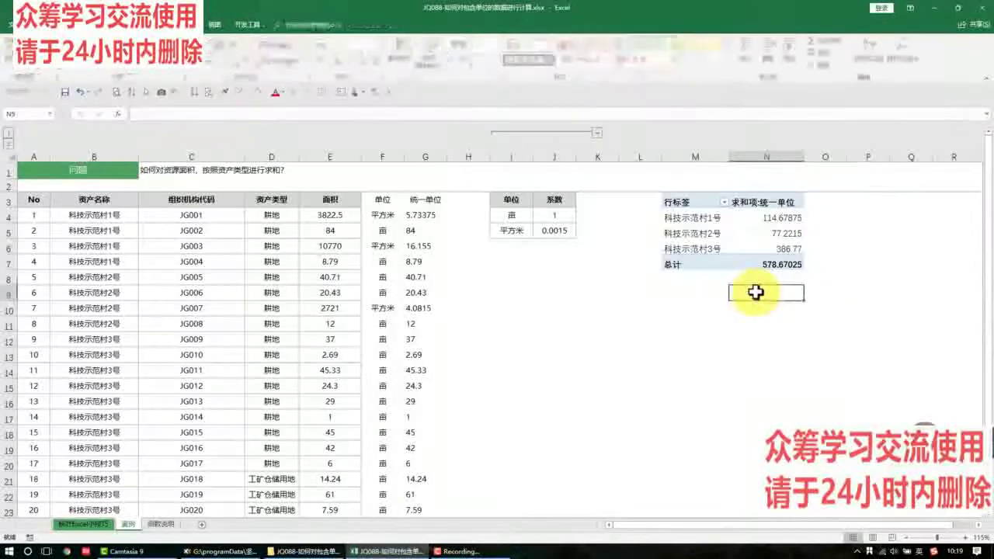